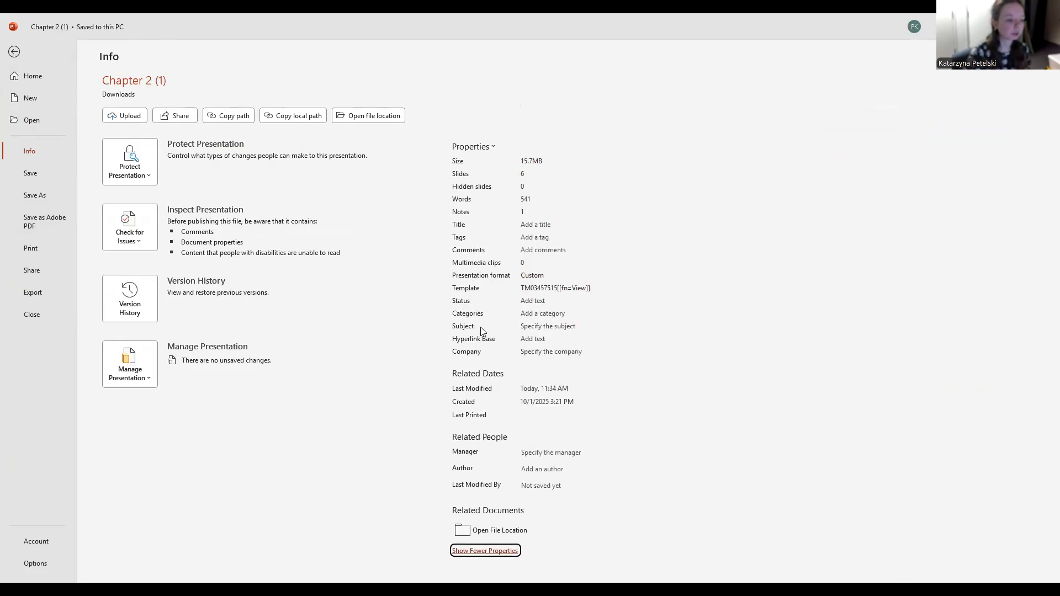
# Set the presentation's Subject property to "Ascend"
pyautogui.click(536, 326)
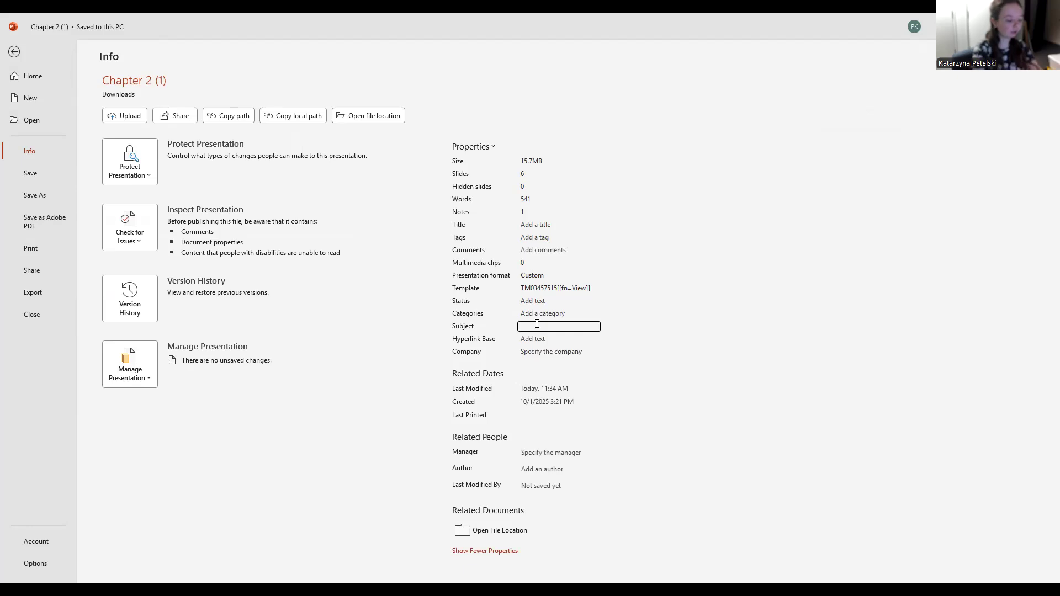
pyautogui.write('Ascend')
pyautogui.press('Return')
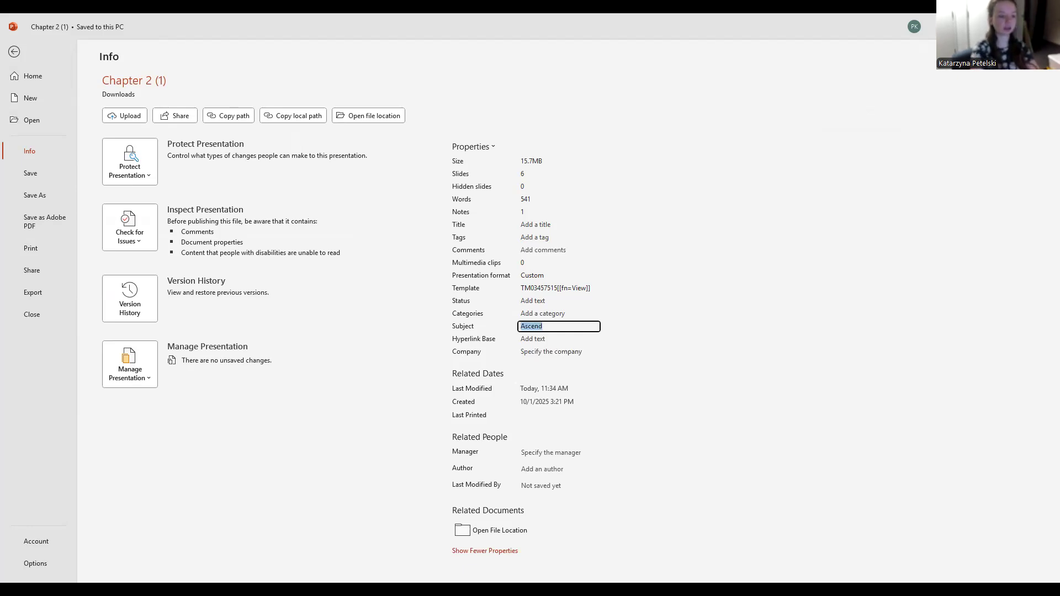
pyautogui.click(738, 321)
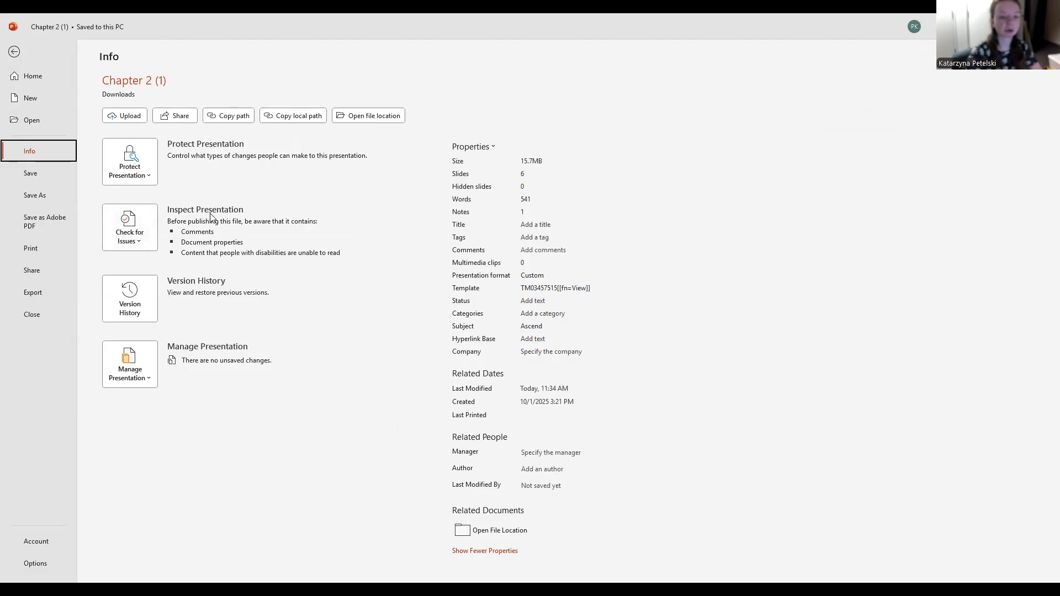
# Inspect the presentation with the Document Inspector using the default checks, without saving the file first
pyautogui.click(137, 242)
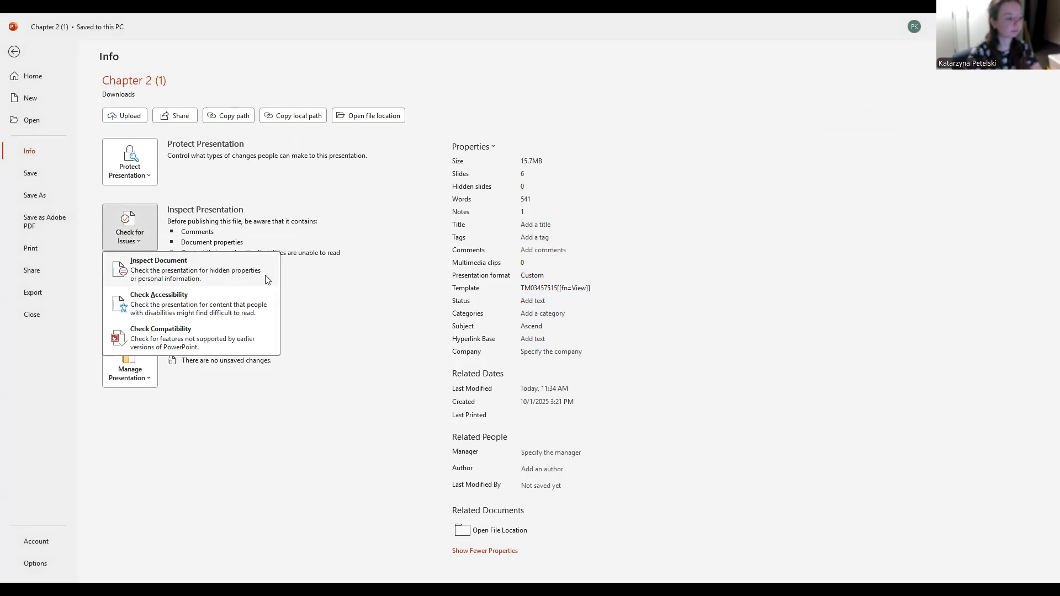
pyautogui.click(244, 281)
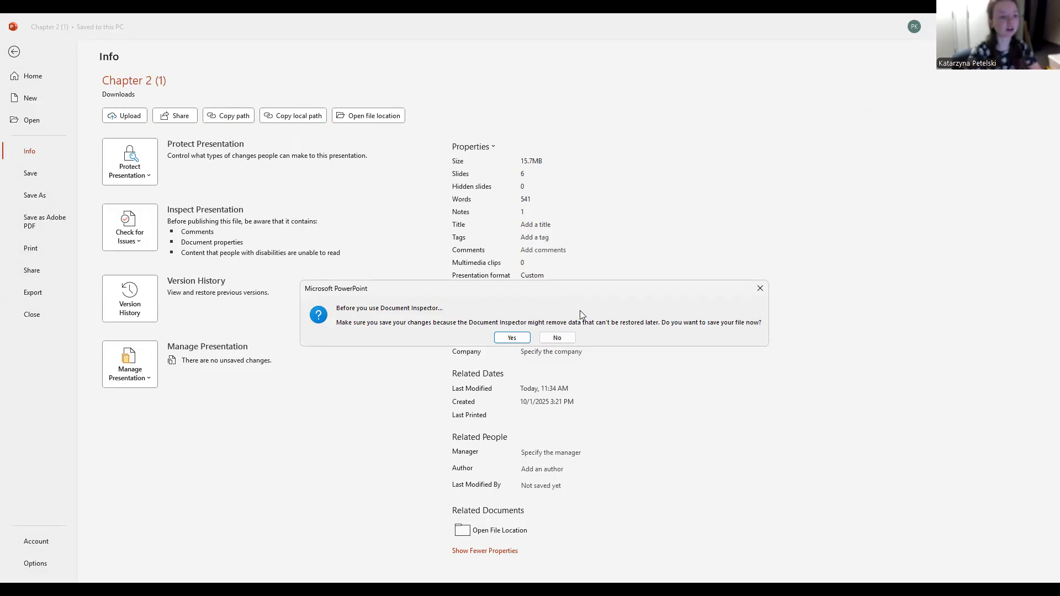
pyautogui.click(557, 337)
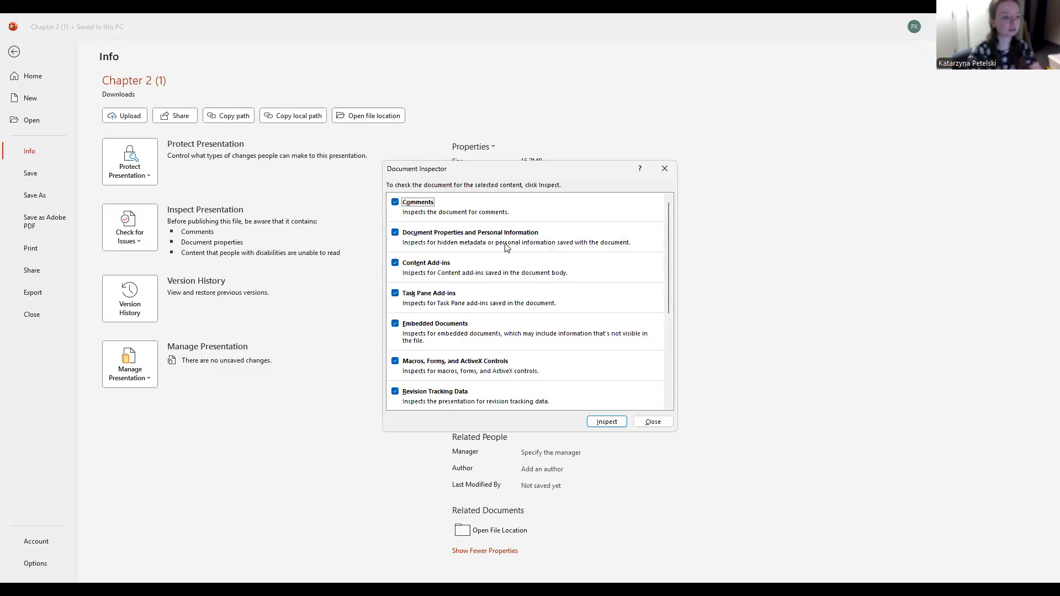
pyautogui.click(603, 422)
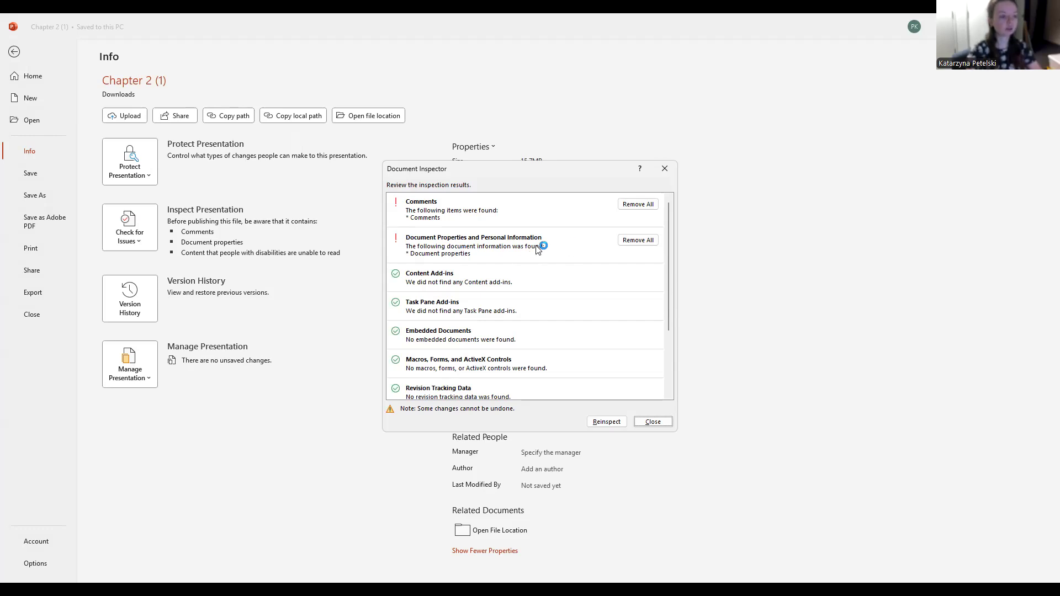
# Remove all document properties and personal information found by the inspection, close the inspector and return to the slides
pyautogui.click(639, 240)
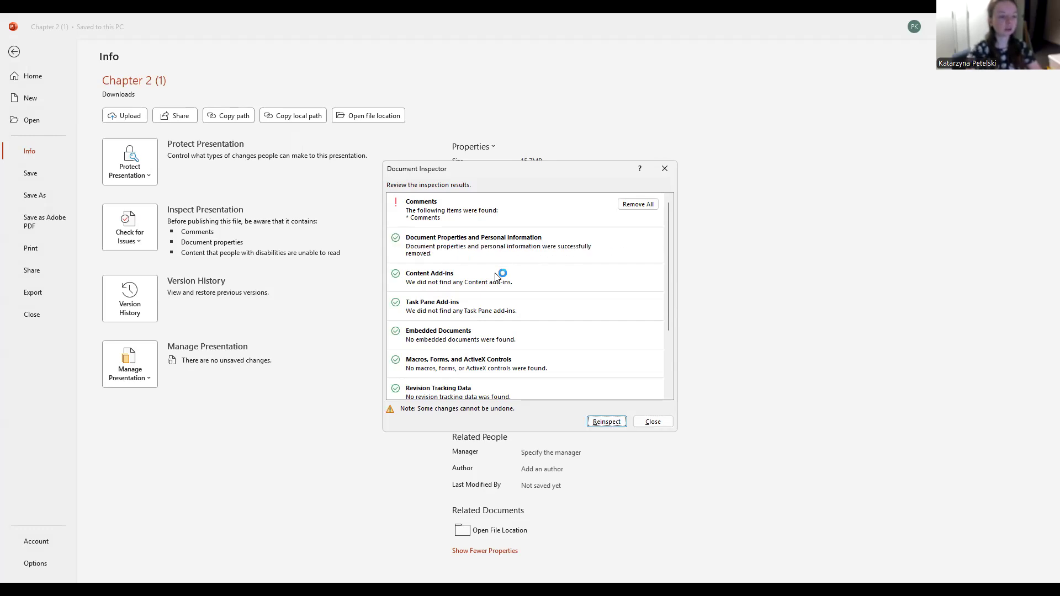
pyautogui.scroll(-3, 553, 284)
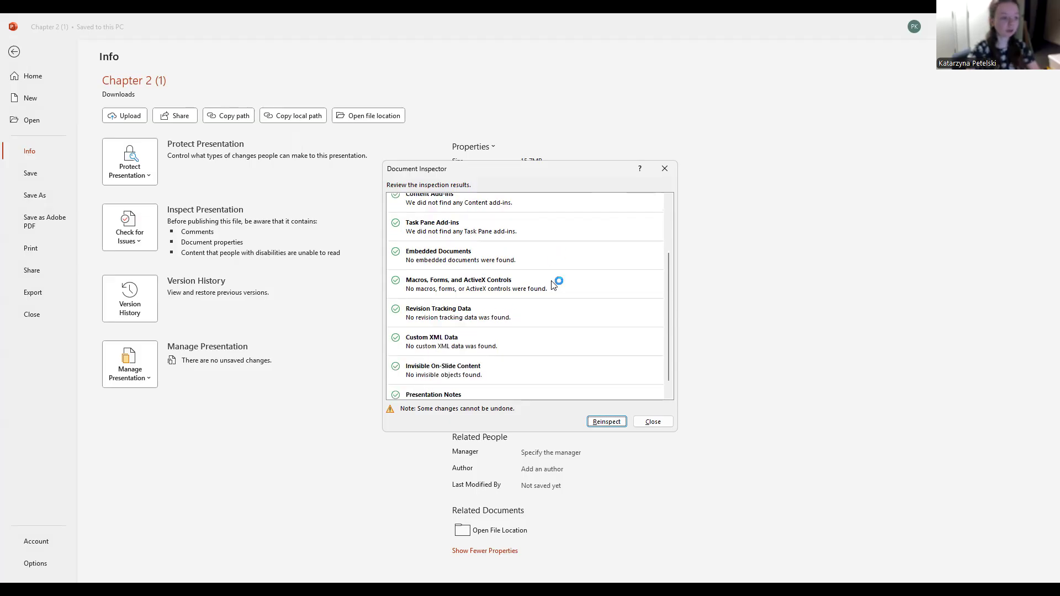
pyautogui.scroll(3, 554, 285)
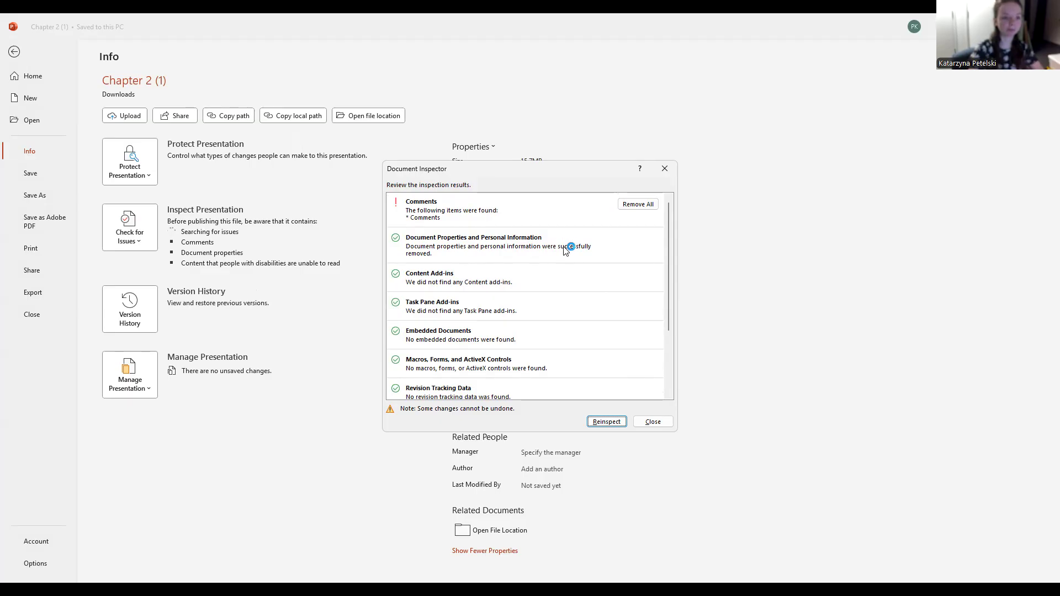
pyautogui.click(653, 421)
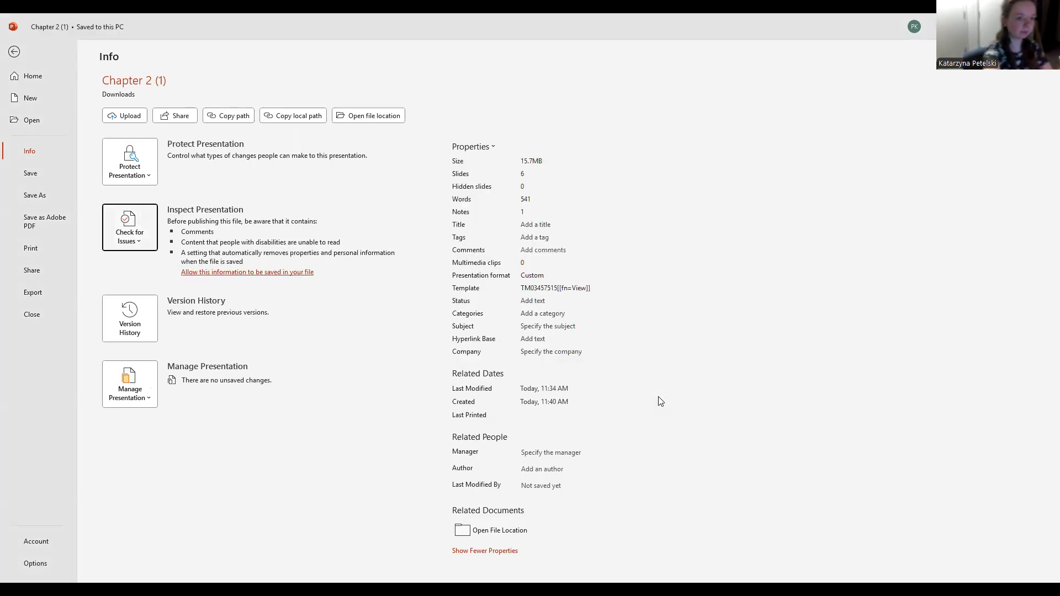
pyautogui.click(13, 53)
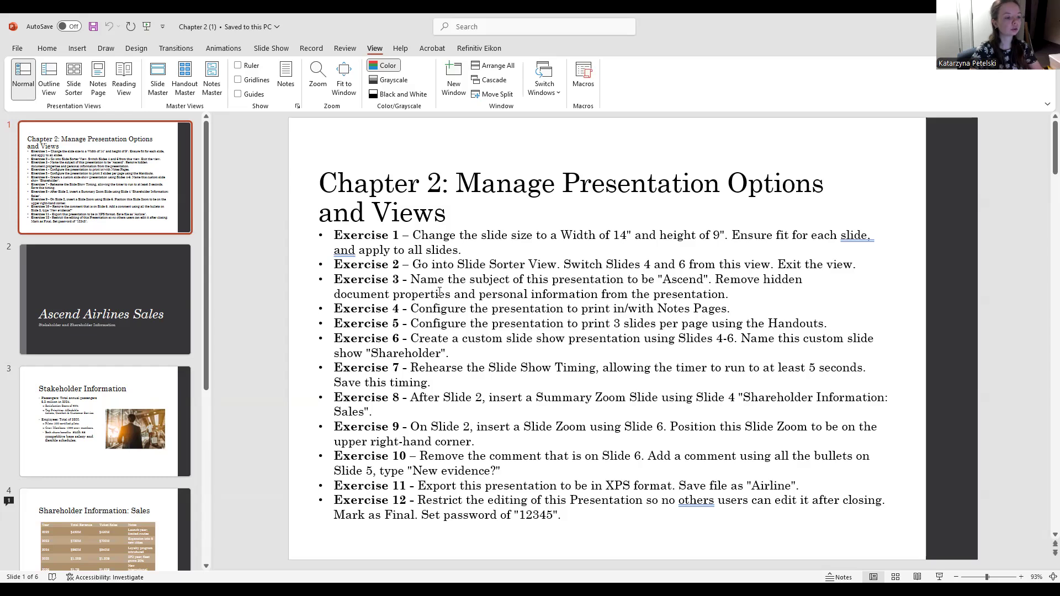
# Open the print settings and look through the first three pages of the print preview
pyautogui.click(12, 50)
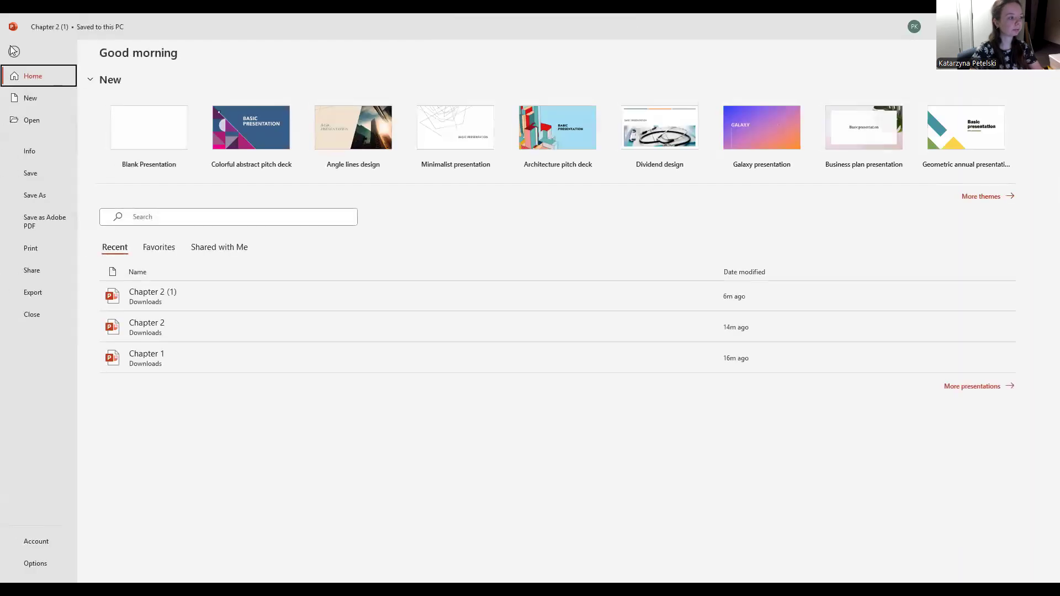
pyautogui.click(45, 251)
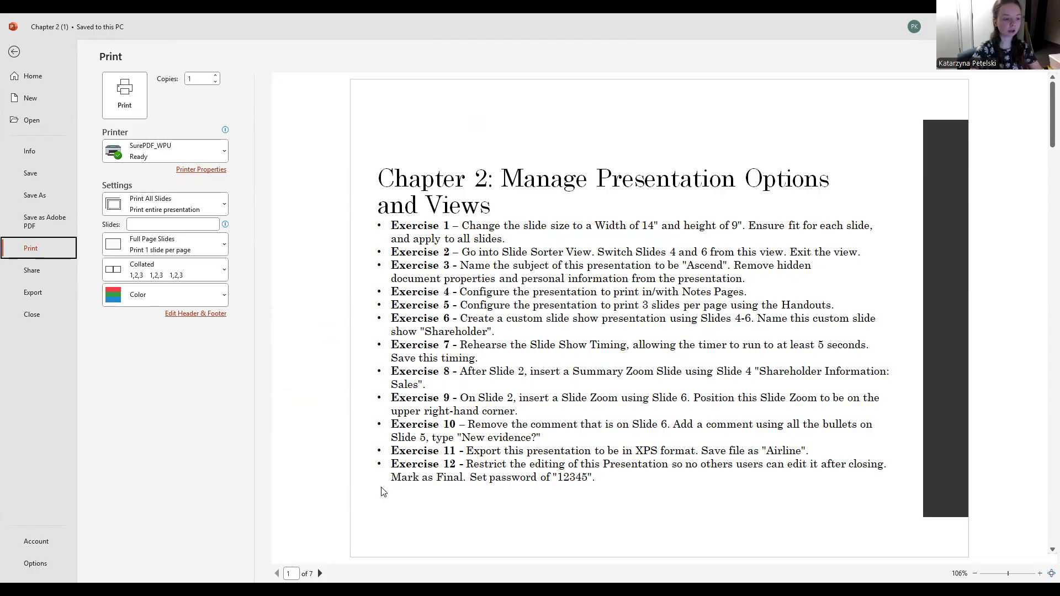
pyautogui.click(319, 574)
pyautogui.click(320, 574)
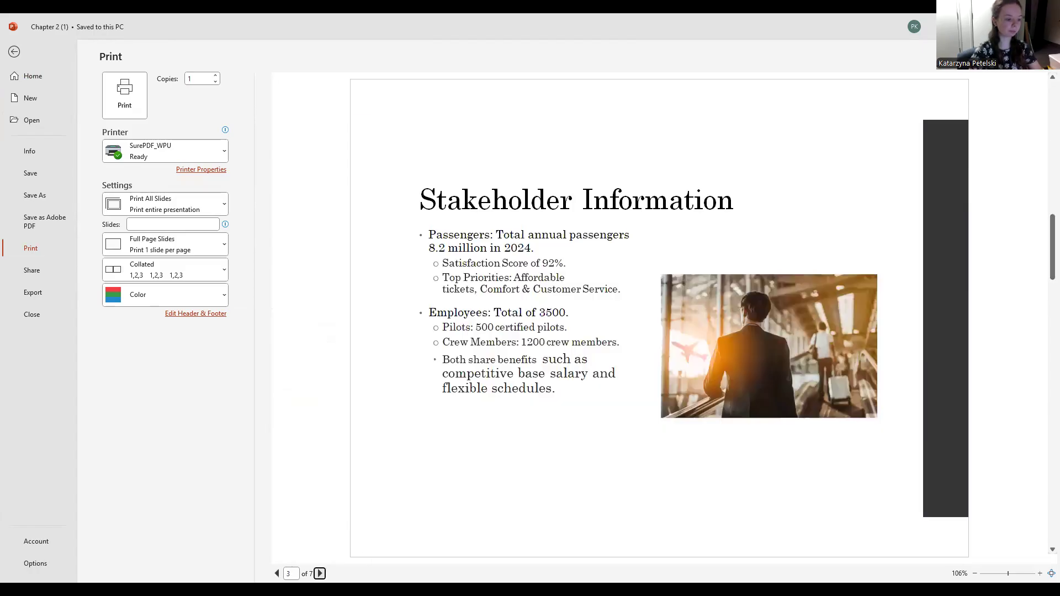
pyautogui.click(277, 574)
pyautogui.click(277, 573)
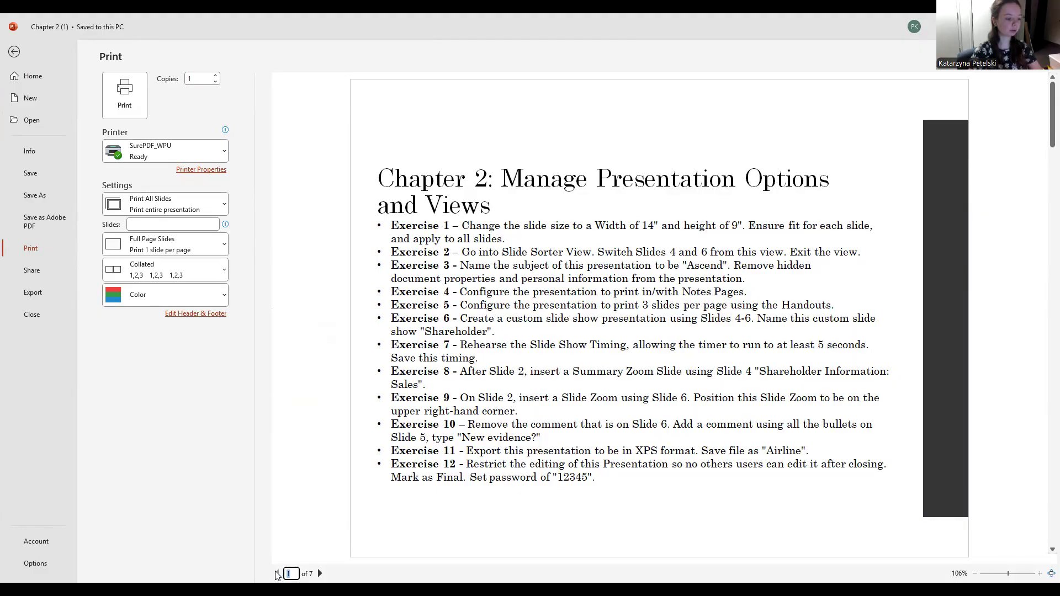
pyautogui.click(297, 456)
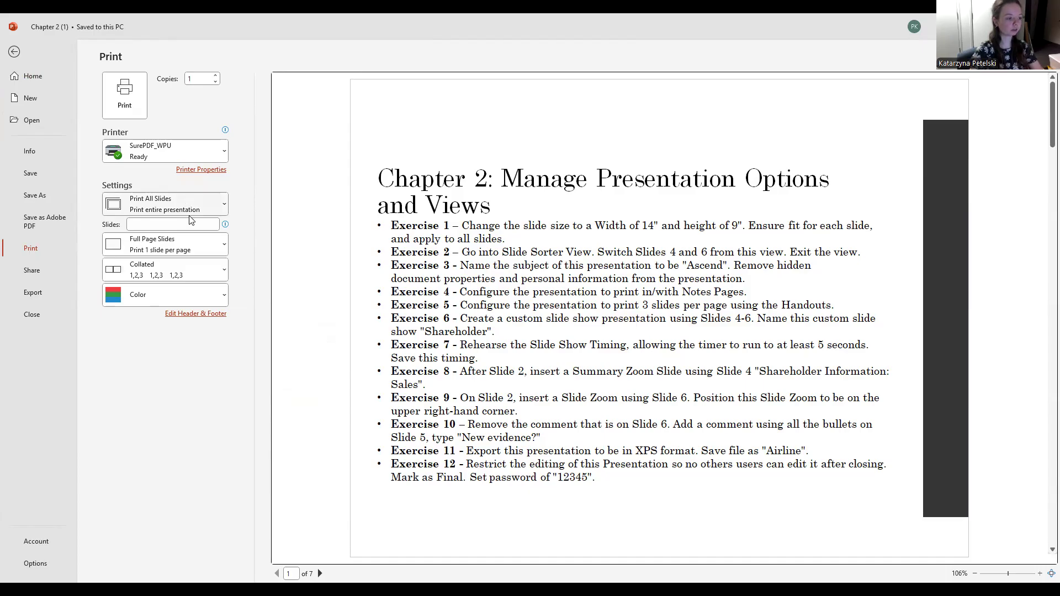
# Set the print layout to Notes Pages and return to the slides
pyautogui.click(219, 208)
pyautogui.click(123, 241)
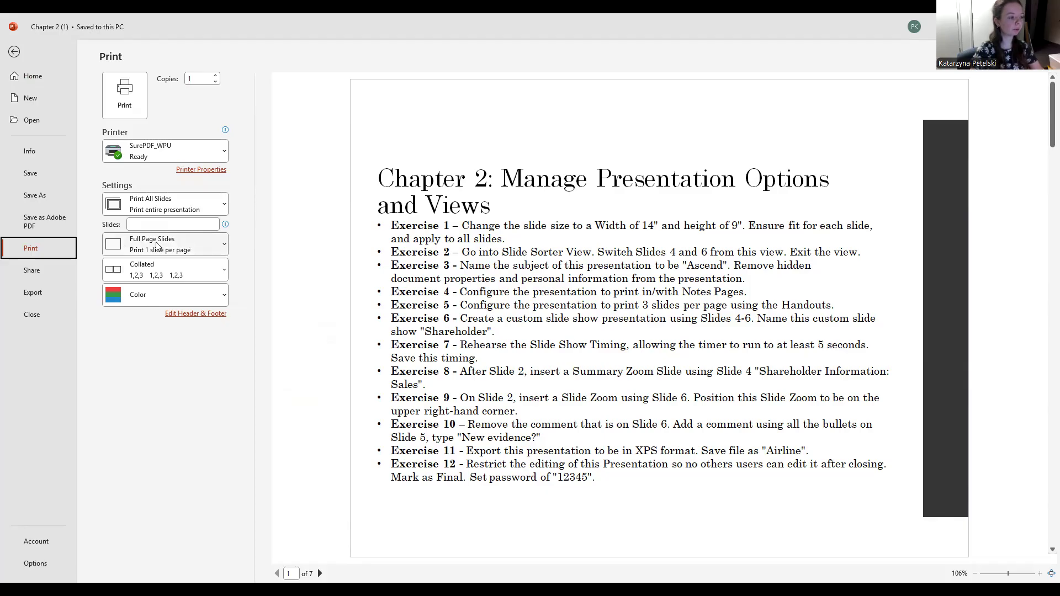
pyautogui.click(183, 246)
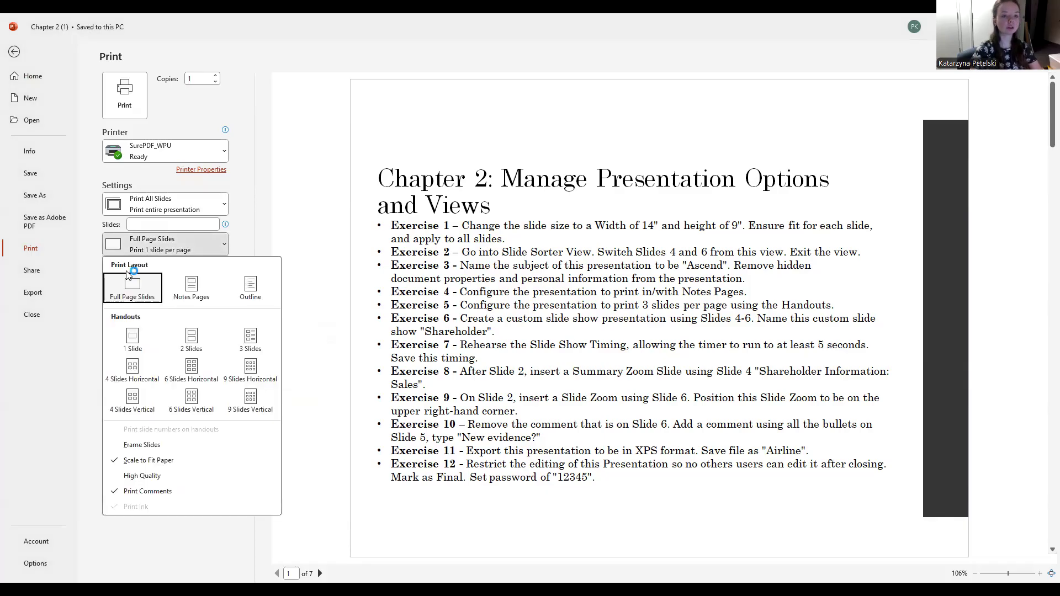
pyautogui.click(192, 291)
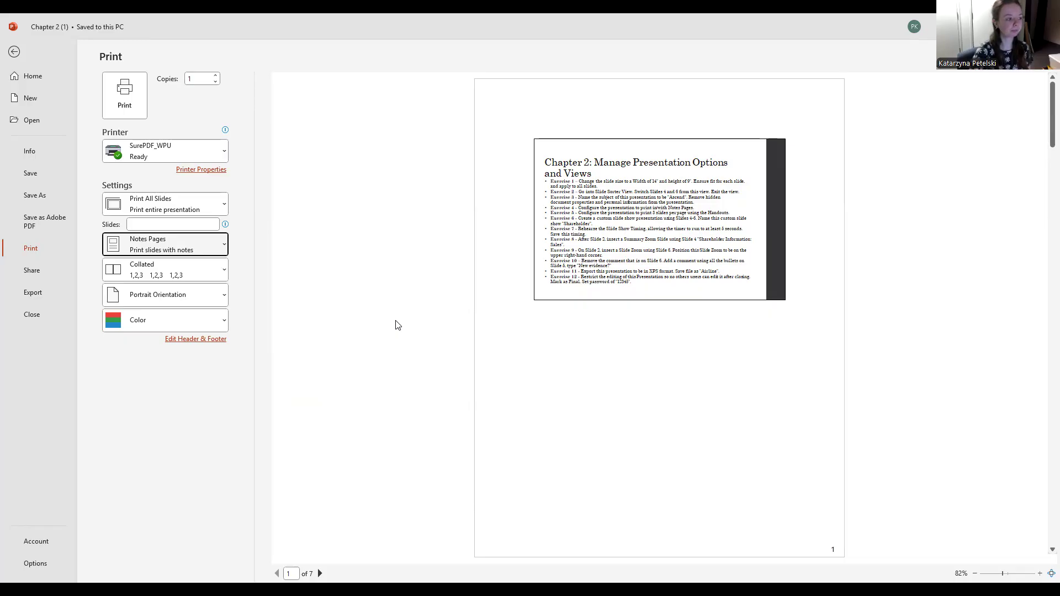
pyautogui.click(15, 52)
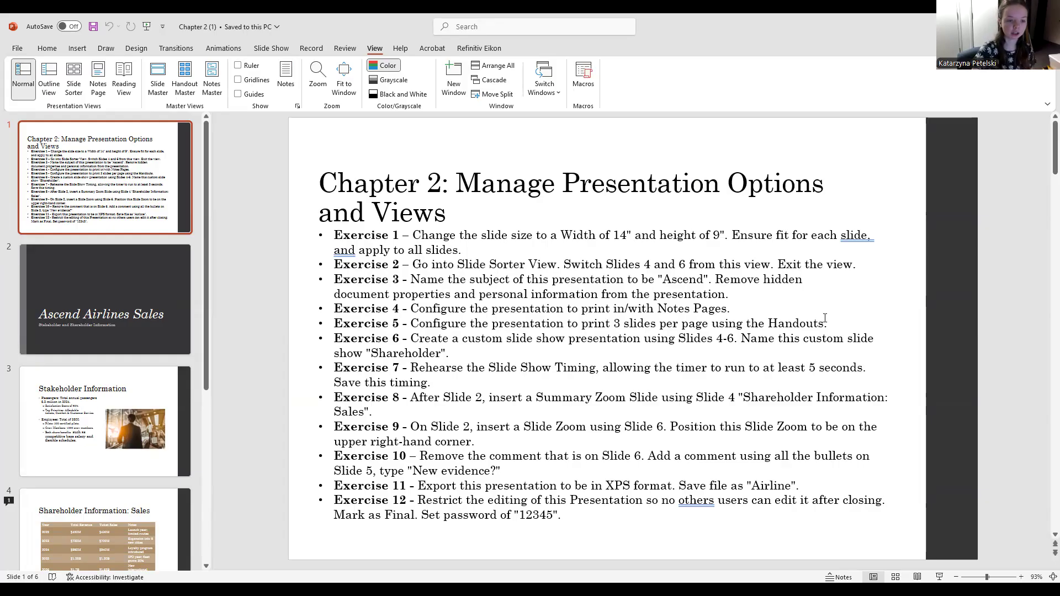
# Configure the presentation to print as handouts with 3 slides per page
pyautogui.click(20, 50)
pyautogui.click(44, 253)
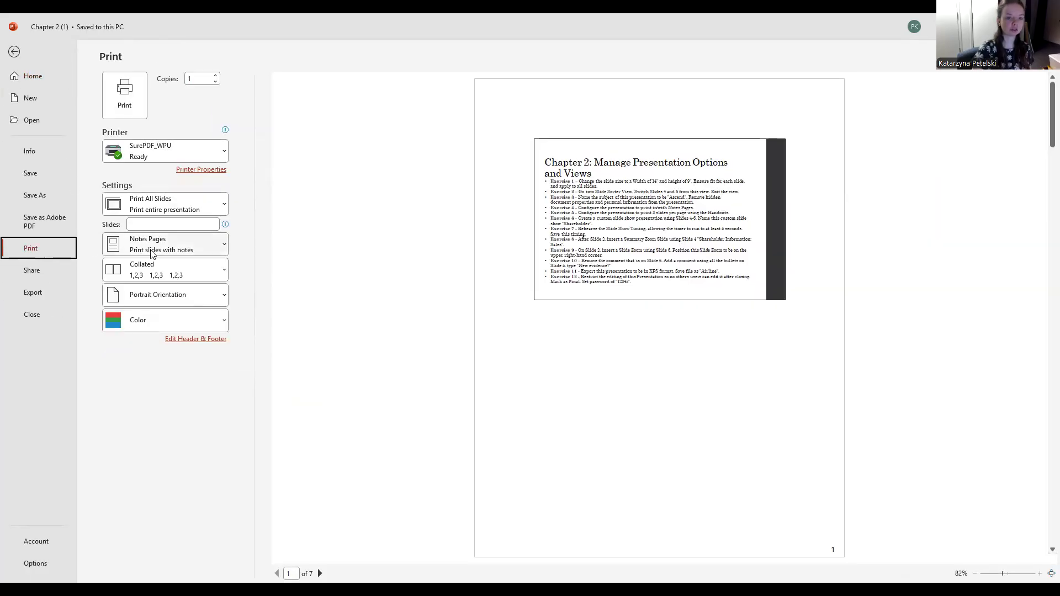
pyautogui.click(174, 245)
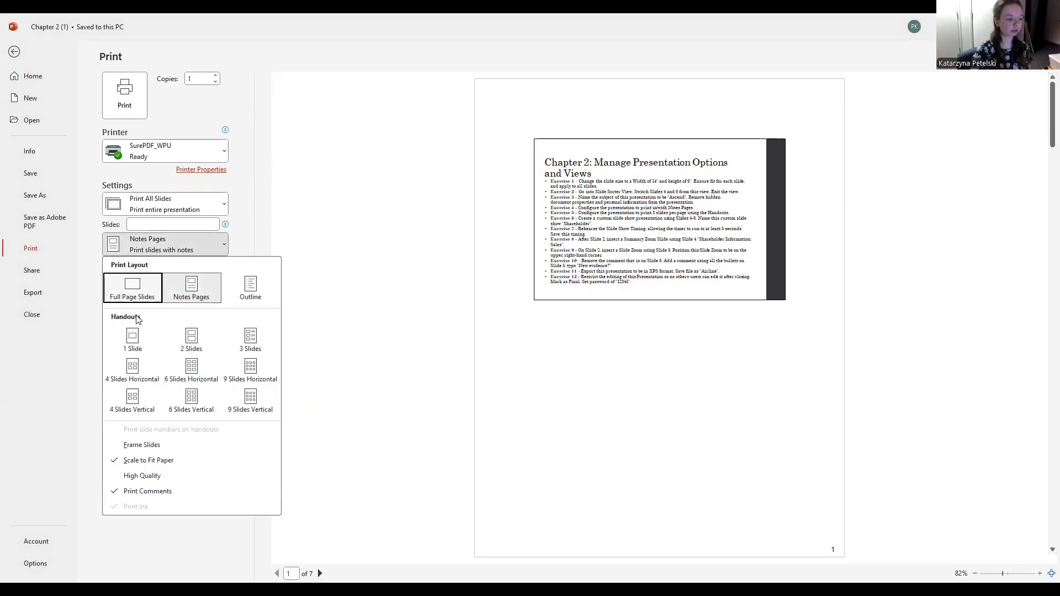
pyautogui.click(267, 345)
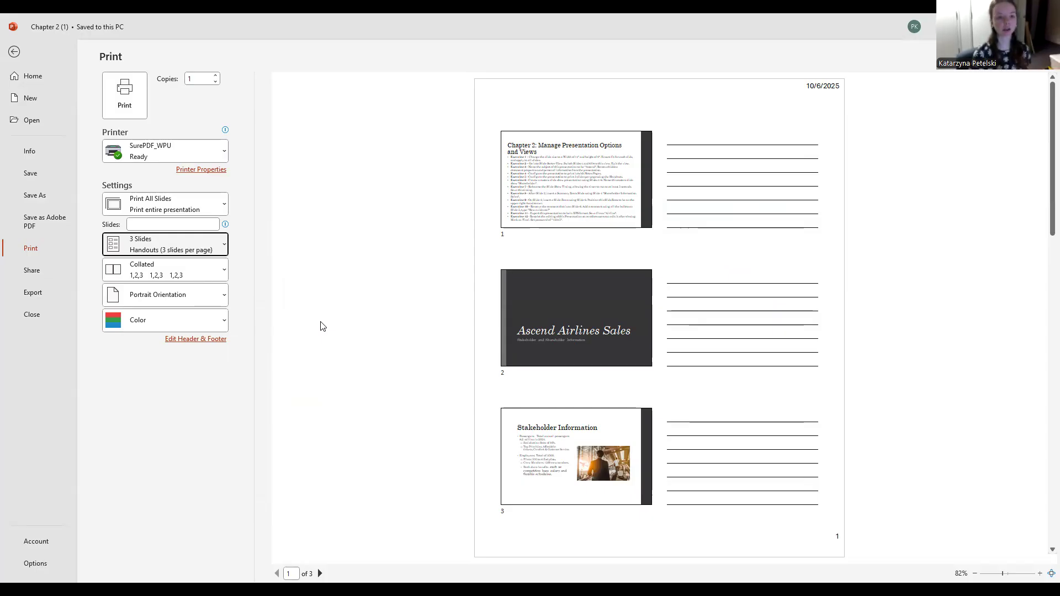
pyautogui.click(185, 246)
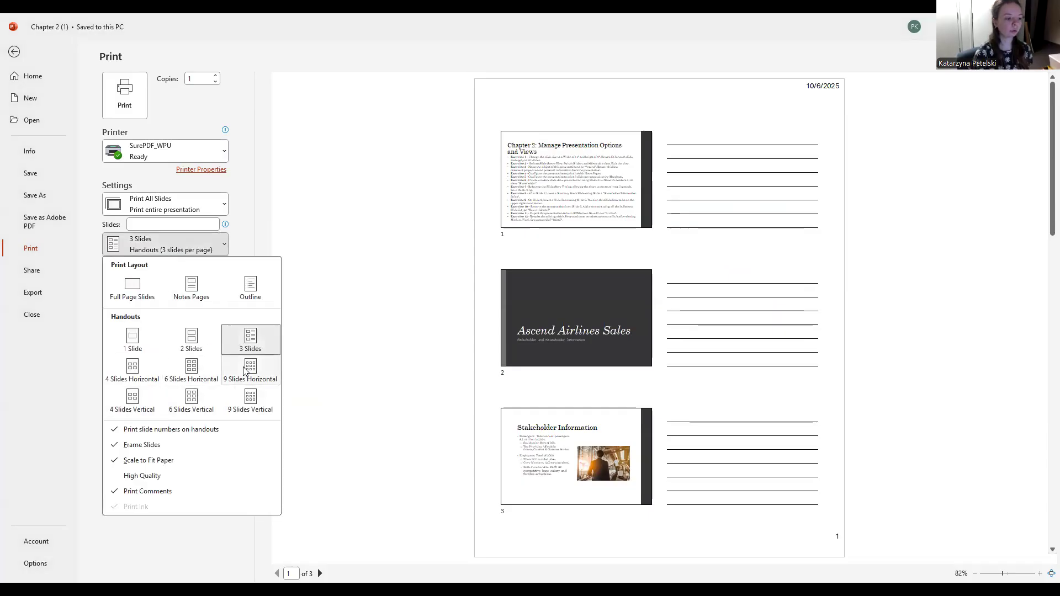